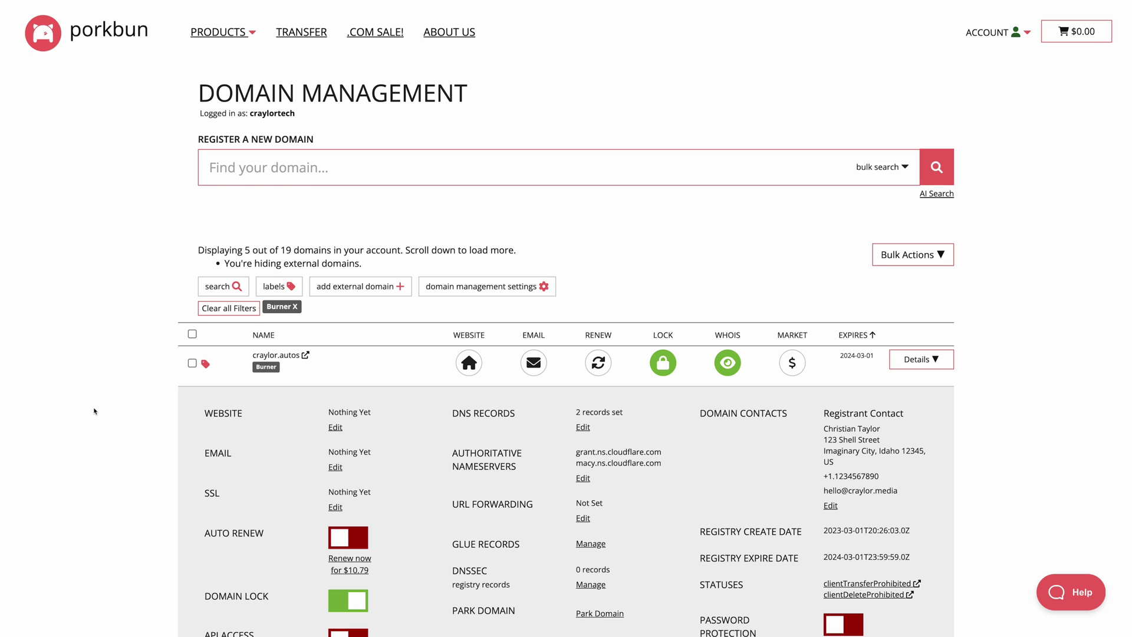
# Step: Begin a craylor.autos URL forward with hostname 'amazing' and start entering its https target
pyautogui.scroll(-3, 93, 409)
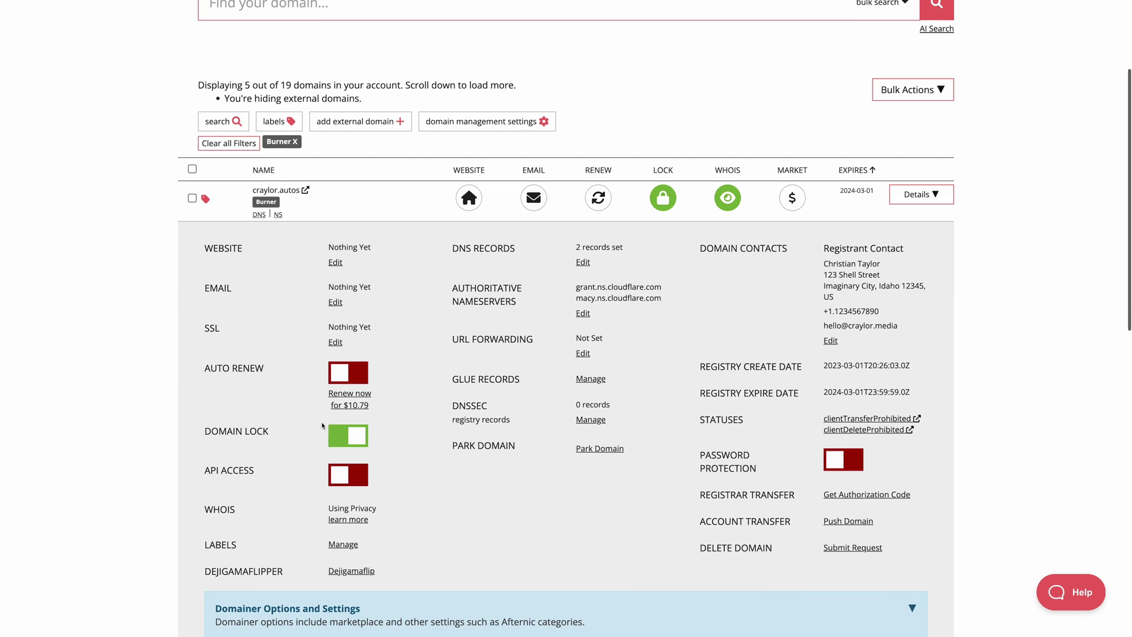
pyautogui.click(583, 353)
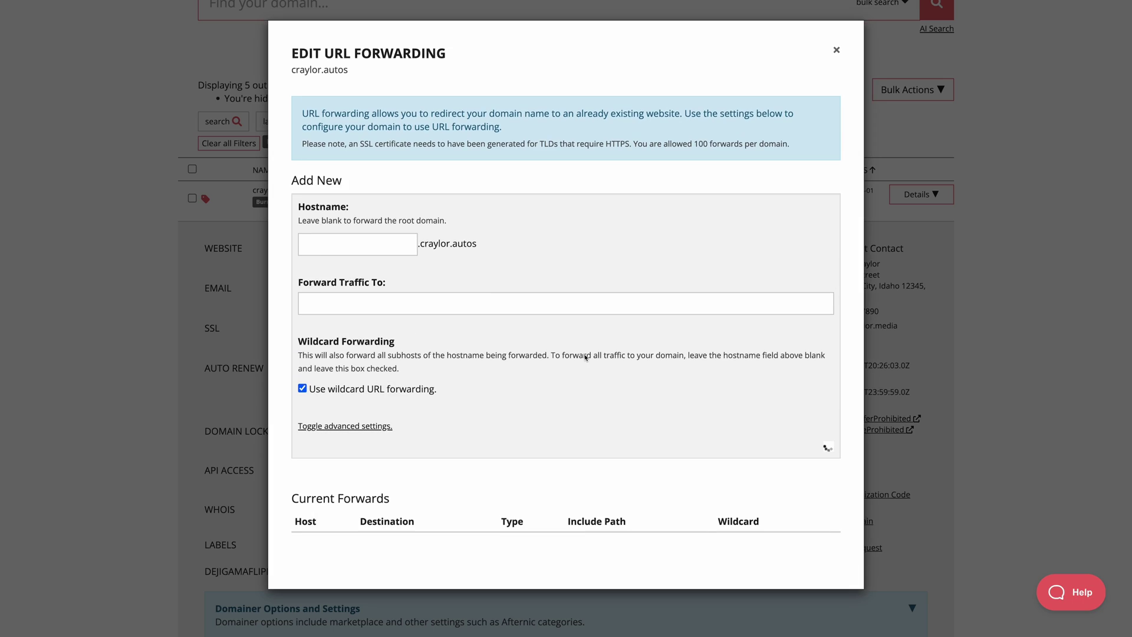
pyautogui.write('amazing')
pyautogui.press('Tab')
pyautogui.write('https://craylo')
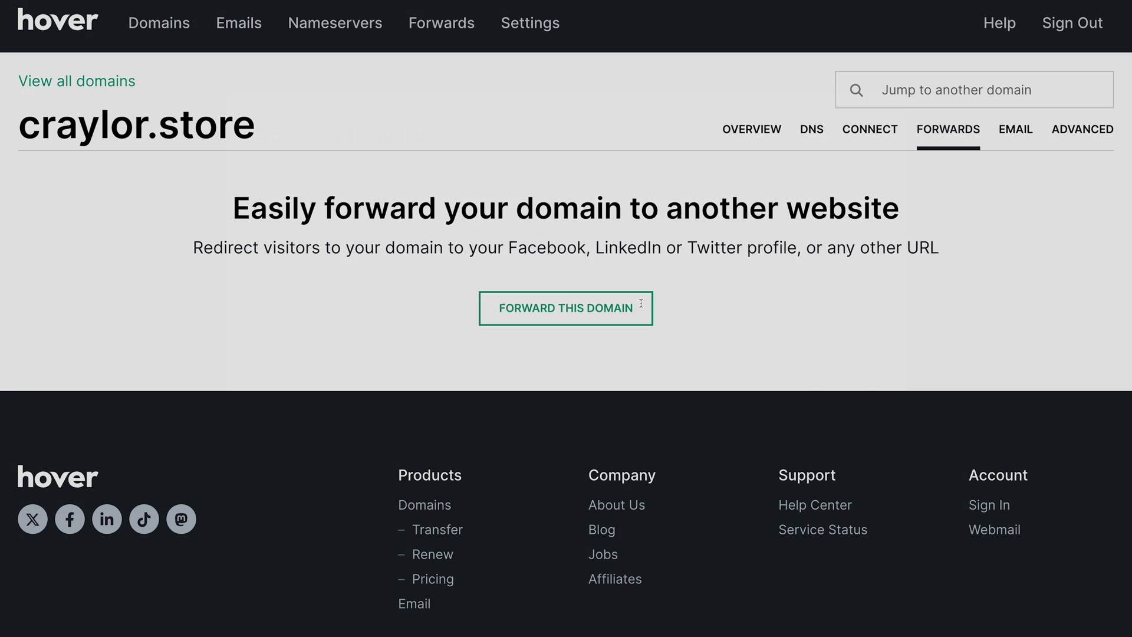
# Step: Add a root-domain forward for craylor.store and start entering its https destination URL
pyautogui.click(640, 303)
pyautogui.click(554, 228)
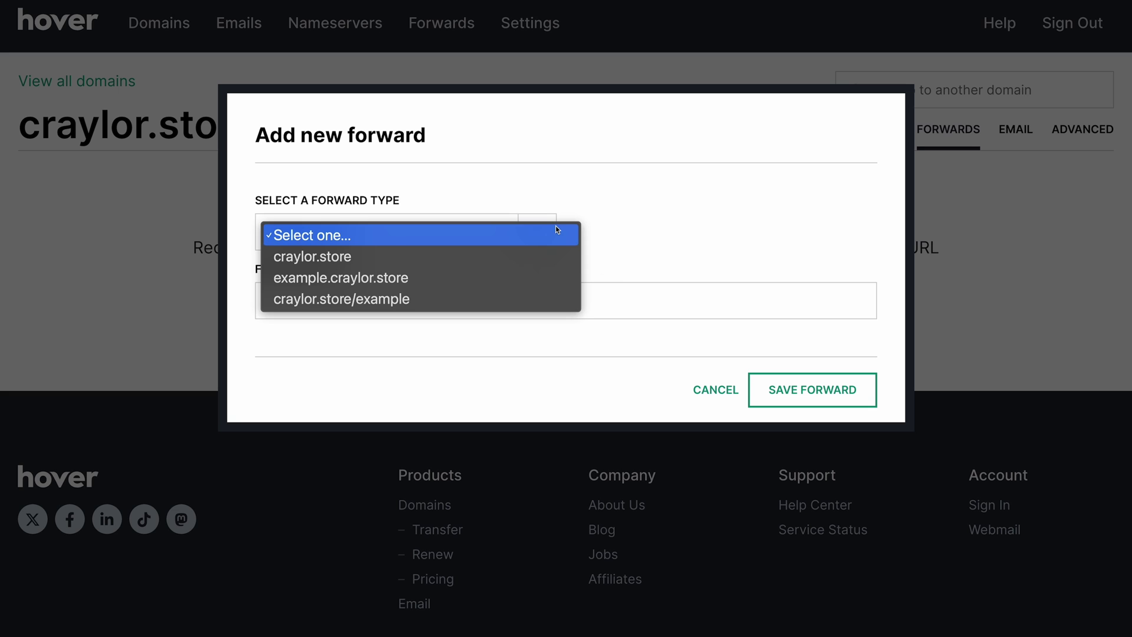
pyautogui.click(557, 257)
pyautogui.press('Tab')
pyautogui.write('https:/')
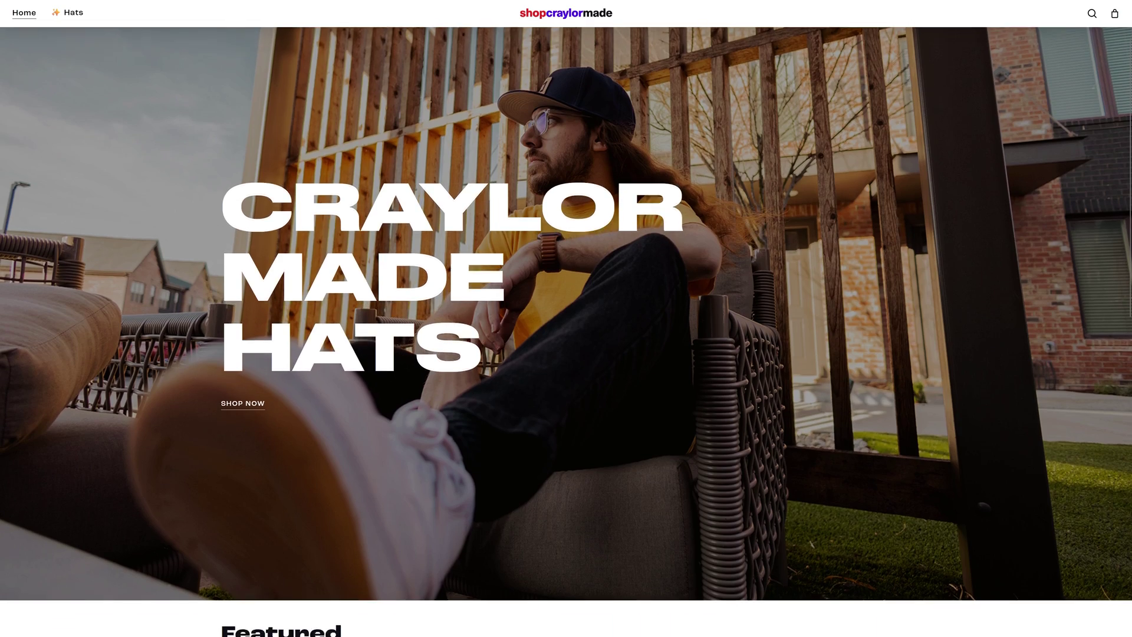
# Step: Scroll down the Craylor Made Hats shop homepage
pyautogui.scroll(-2, 566, 330)
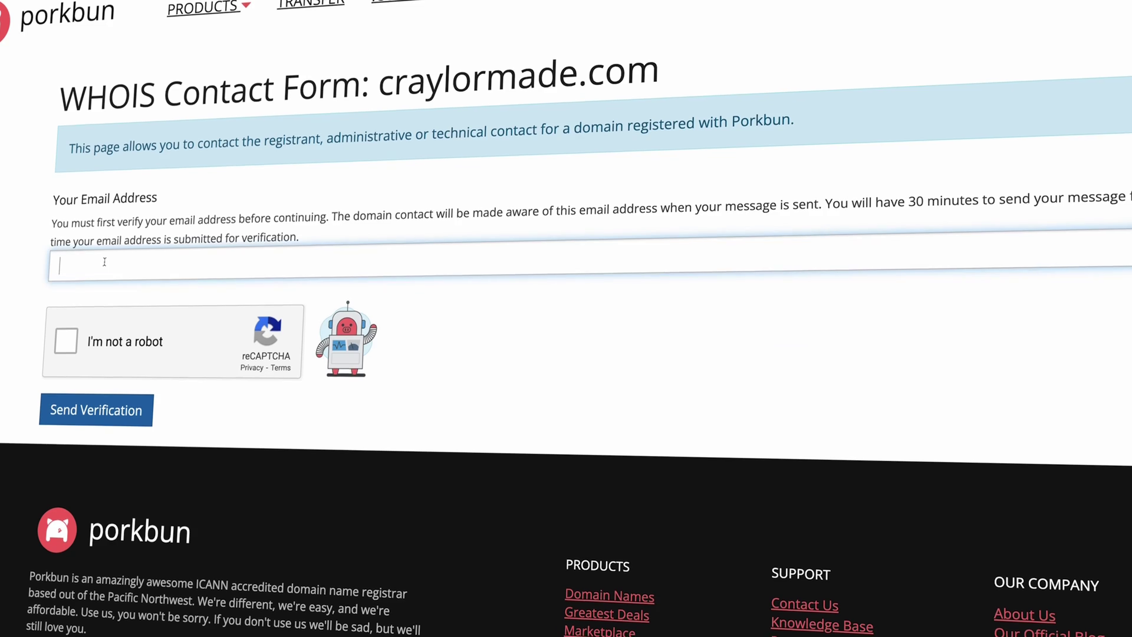
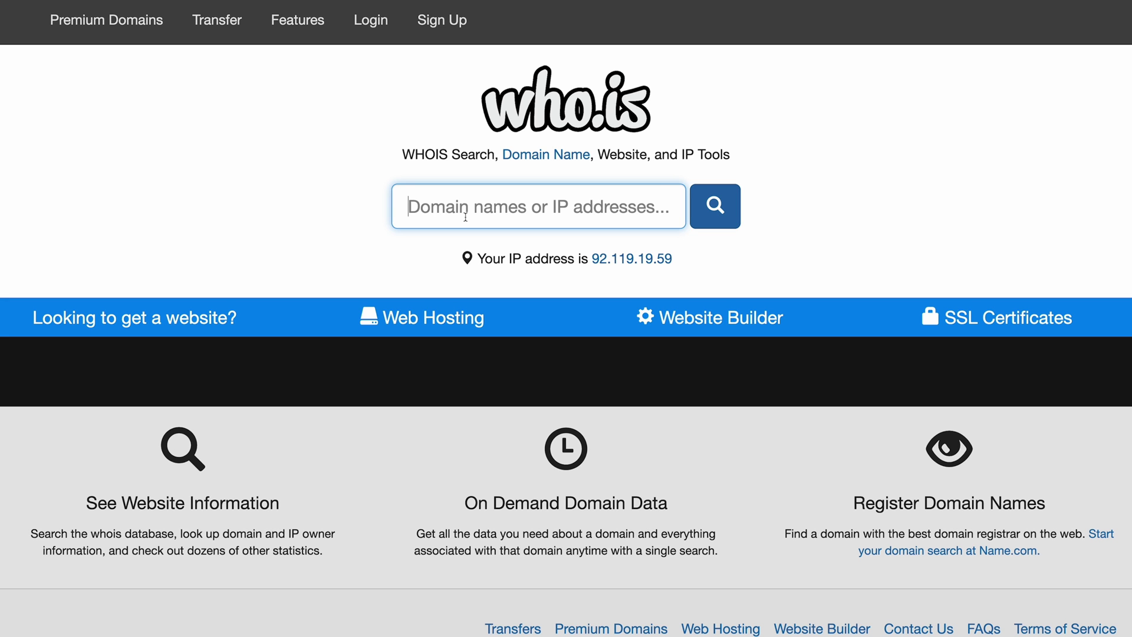
# Step: Run the who.is lookup for craylormade.com, then review Porkbun's WHOIS privacy options for craylor.autos
pyautogui.write('om')
pyautogui.press('Return')
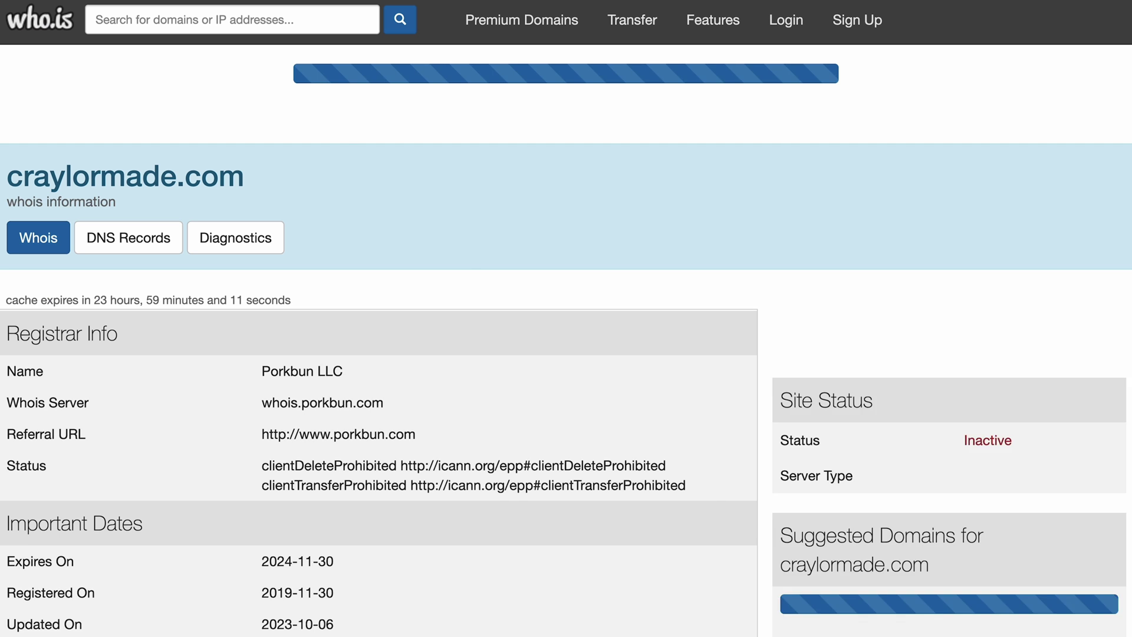
pyautogui.scroll(-10, 479, 260)
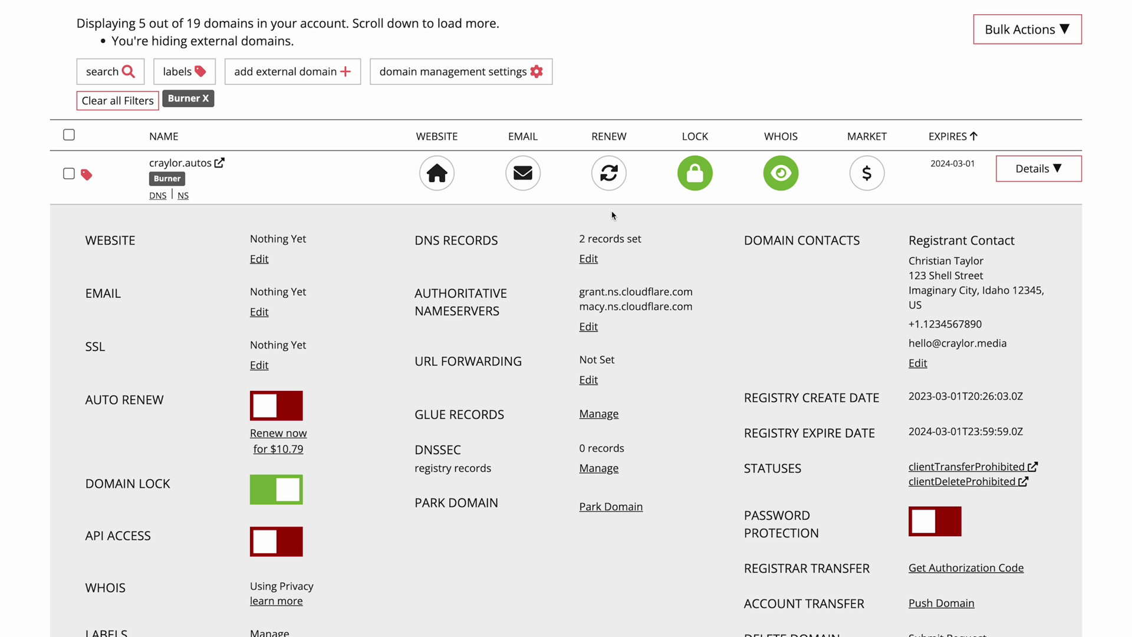
pyautogui.click(780, 173)
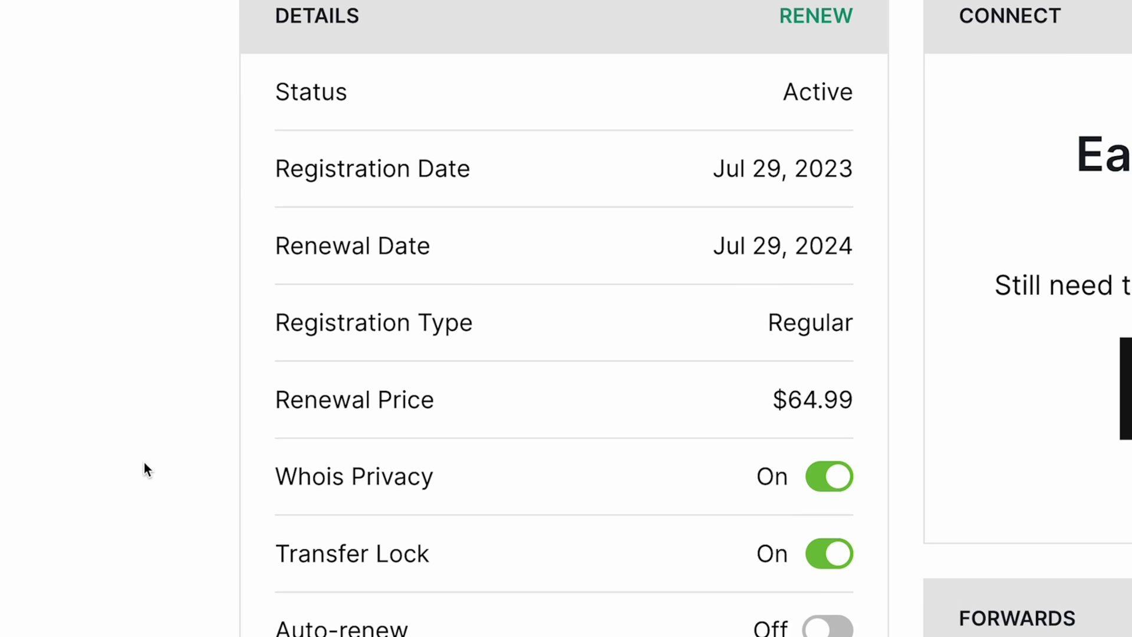
pyautogui.scroll(-3, 144, 469)
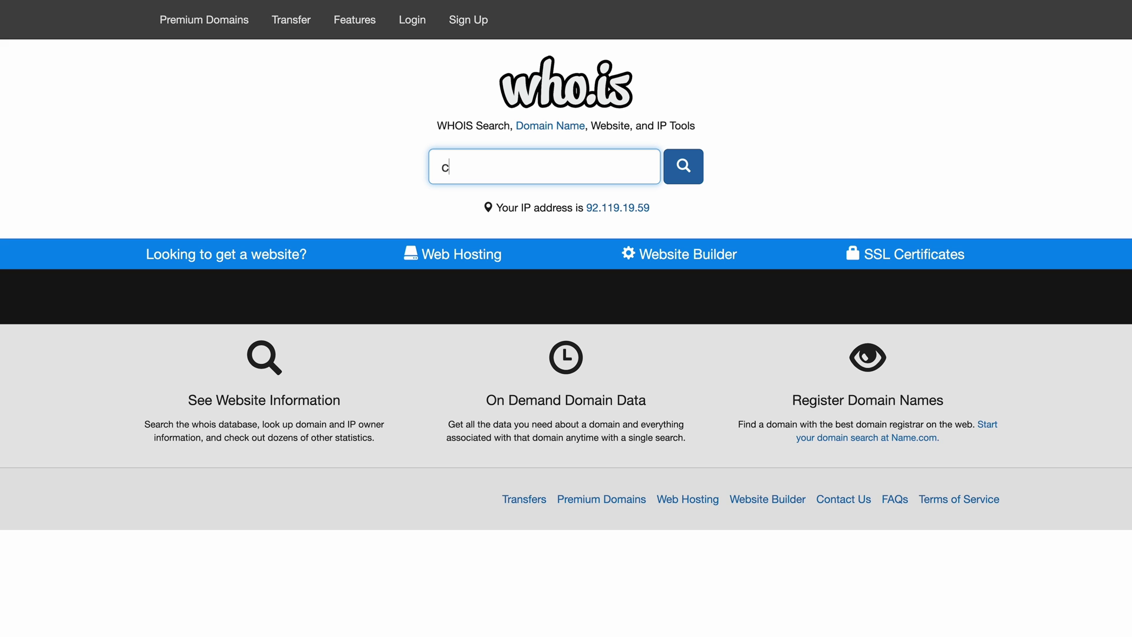
# Step: Look up craylormade.com on who.is and scroll to Registrar Data showing the Whois Privacy registrant
pyautogui.write('om')
pyautogui.press('Return')
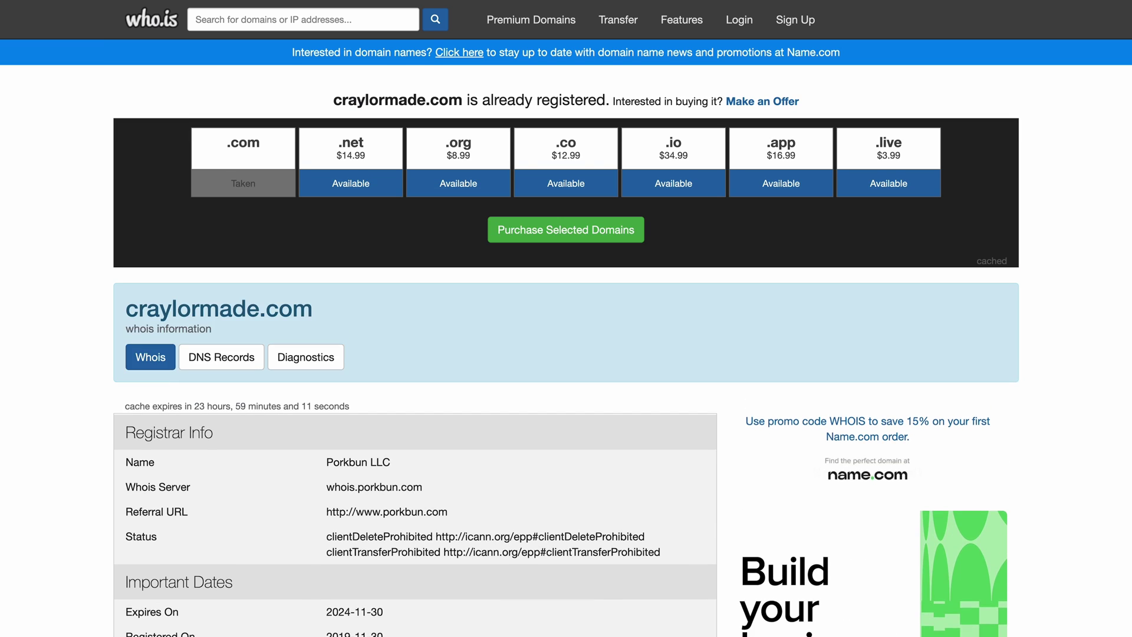
pyautogui.scroll(-8, 497, 209)
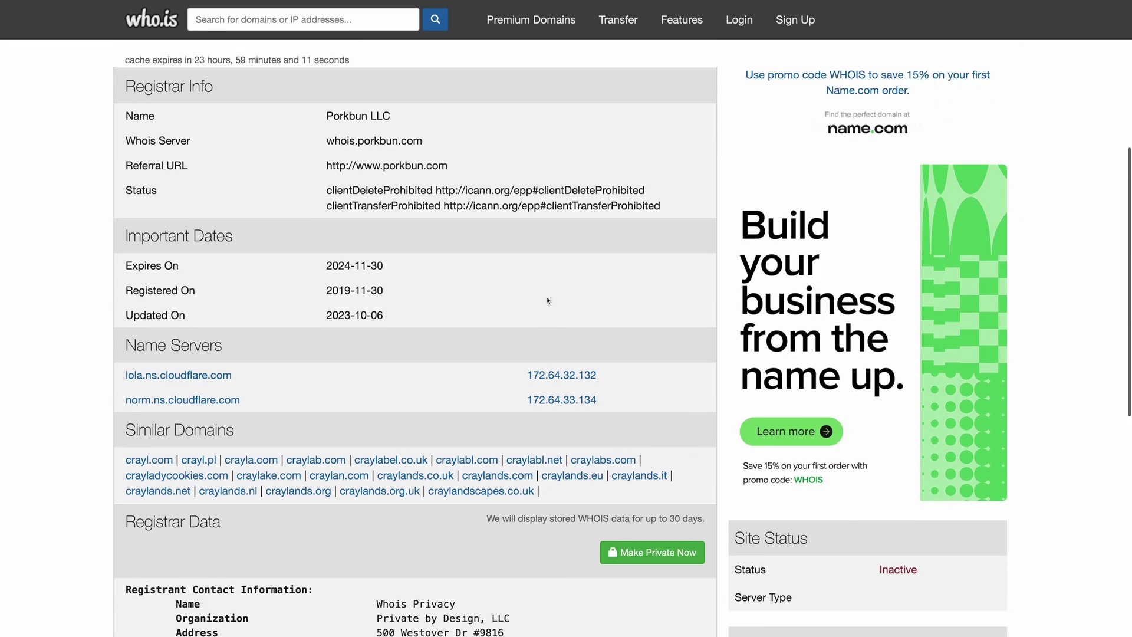
pyautogui.scroll(-4, 548, 300)
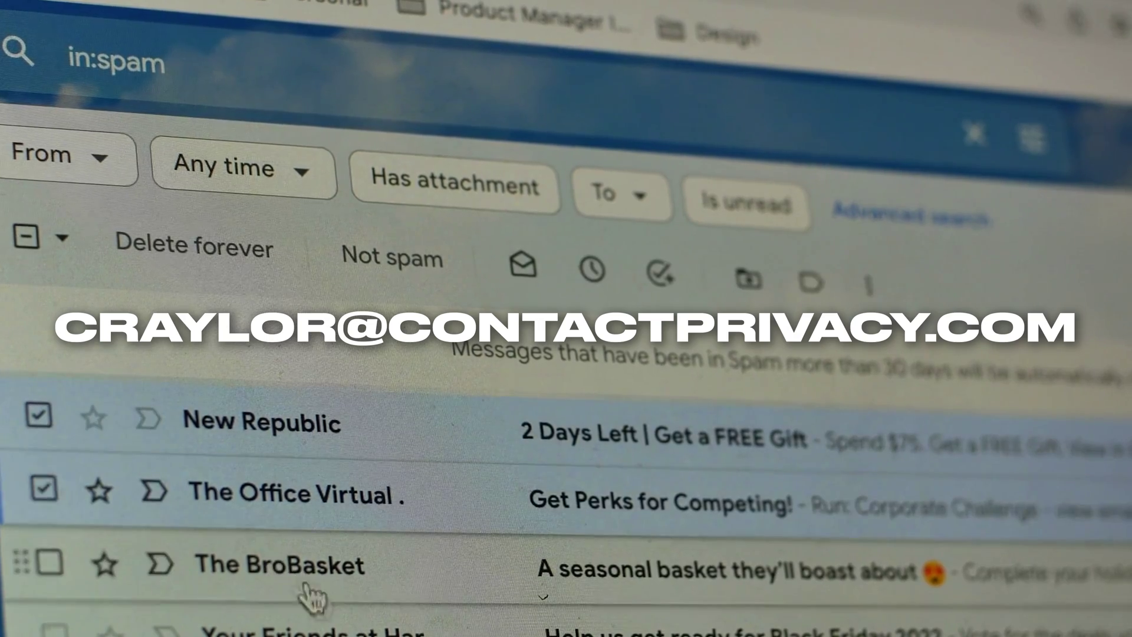
# Step: Scroll the Solid Security page, then review Porkbun's WHOIS privacy options for the domain
pyautogui.scroll(-5, 309, 596)
pyautogui.scroll(-2, 323, 612)
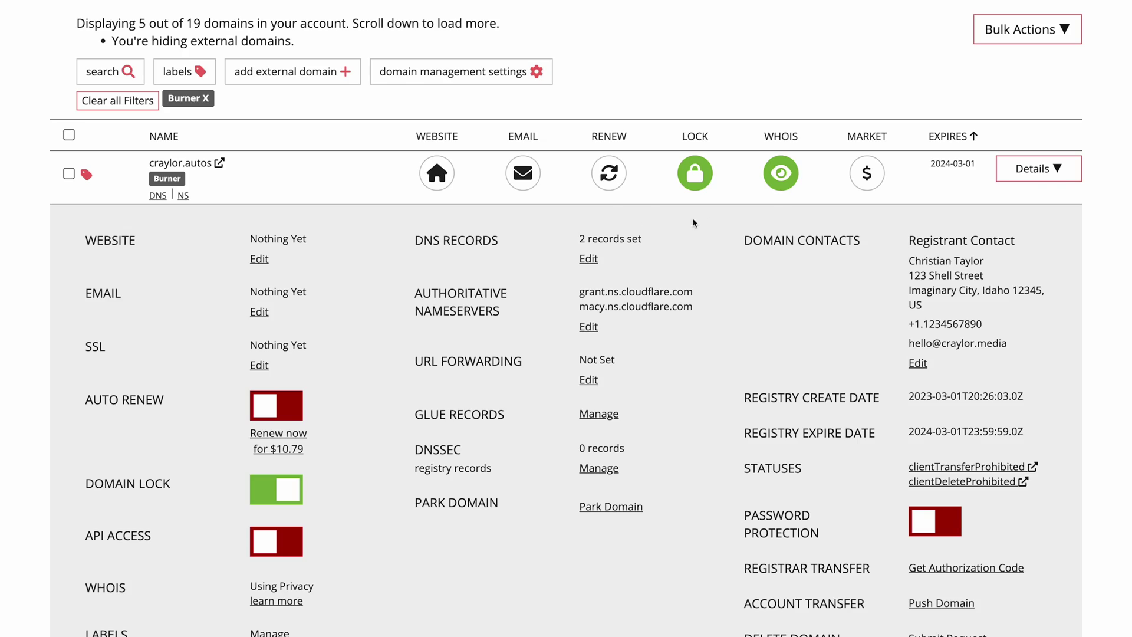
pyautogui.click(781, 182)
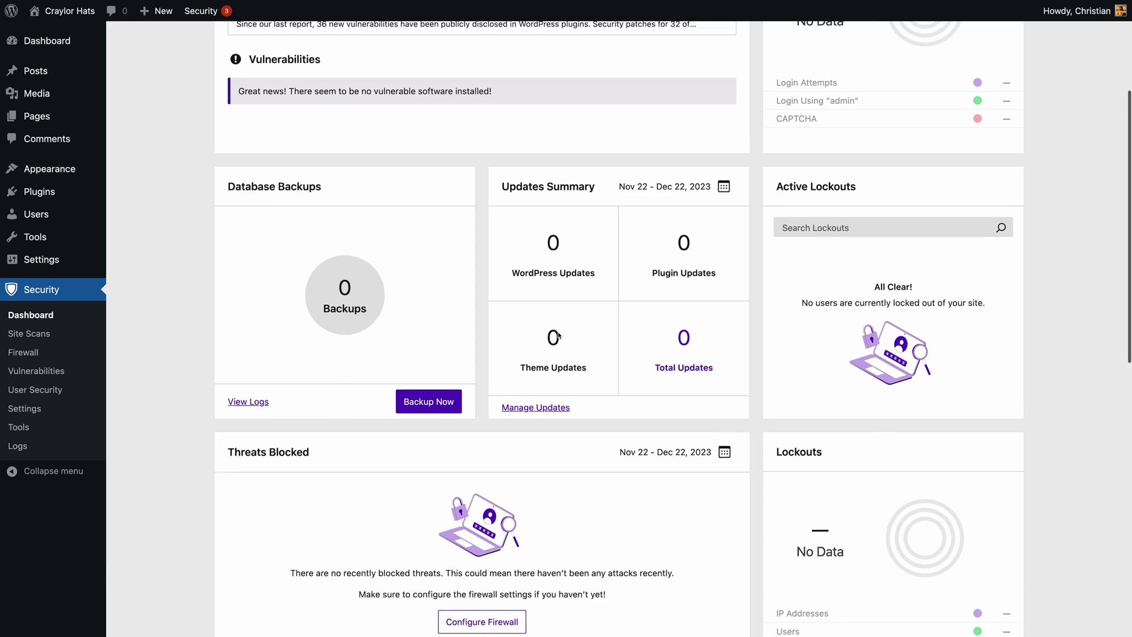
pyautogui.scroll(-4, 589, 305)
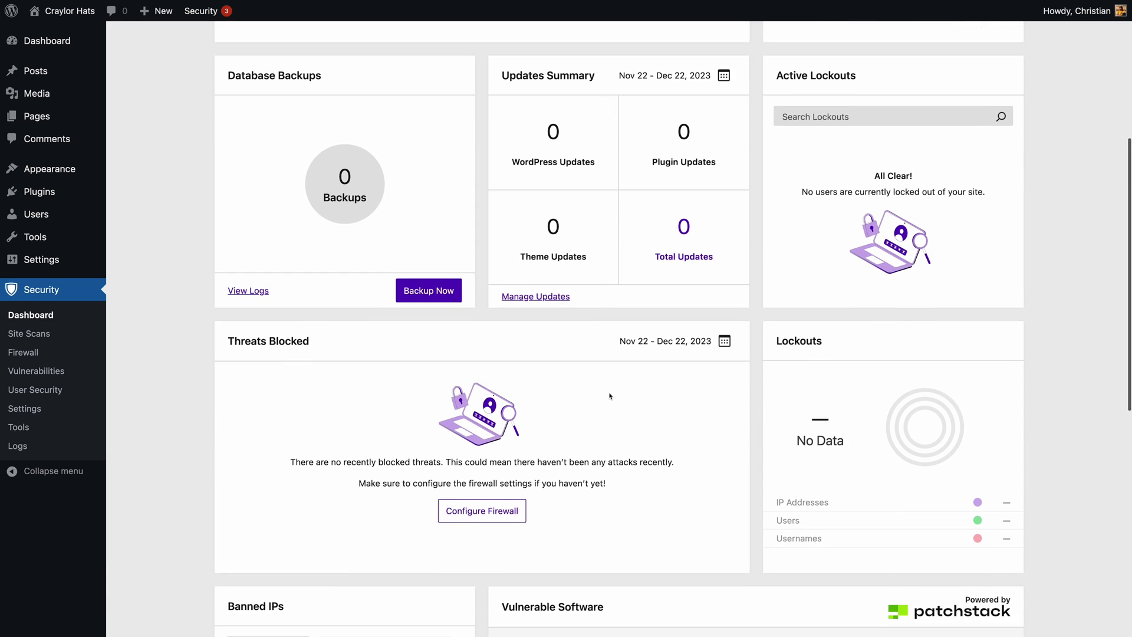
pyautogui.scroll(-3, 655, 426)
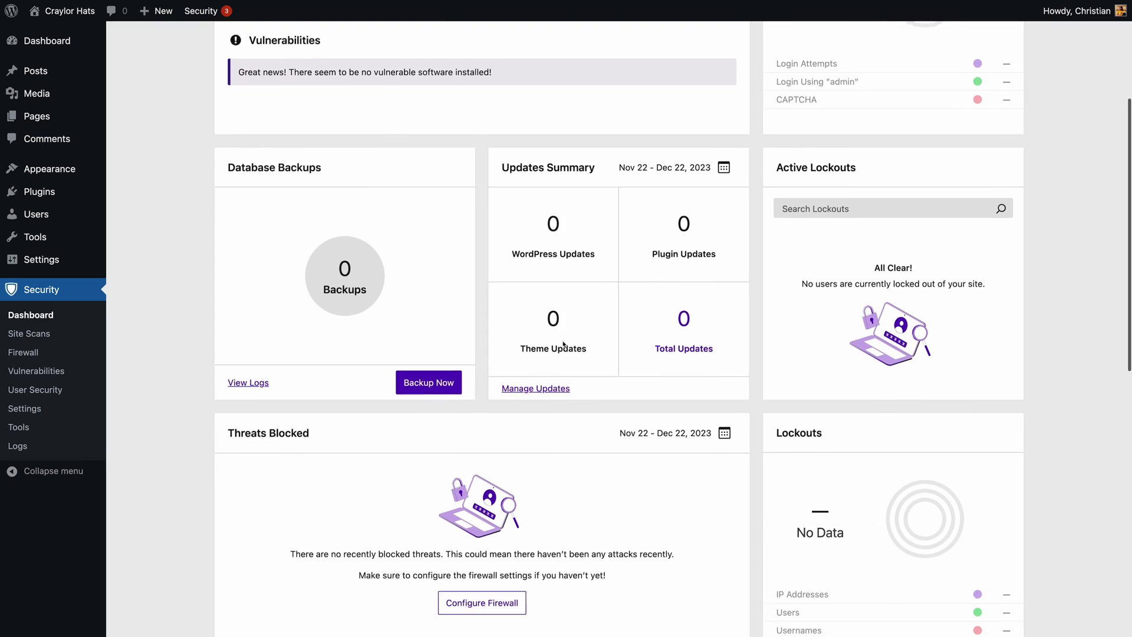
pyautogui.scroll(-3, 602, 314)
pyautogui.scroll(-2, 688, 441)
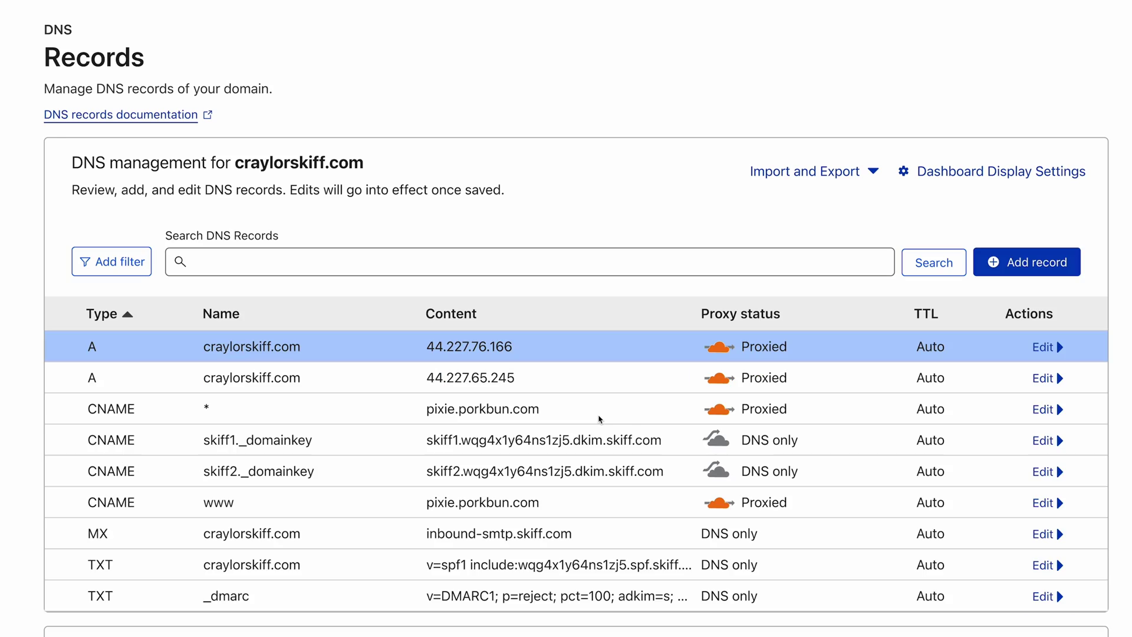
# Step: Open the wildcard CNAME record's edit form to check its proxy status, then close it
pyautogui.click(1043, 411)
pyautogui.click(1043, 411)
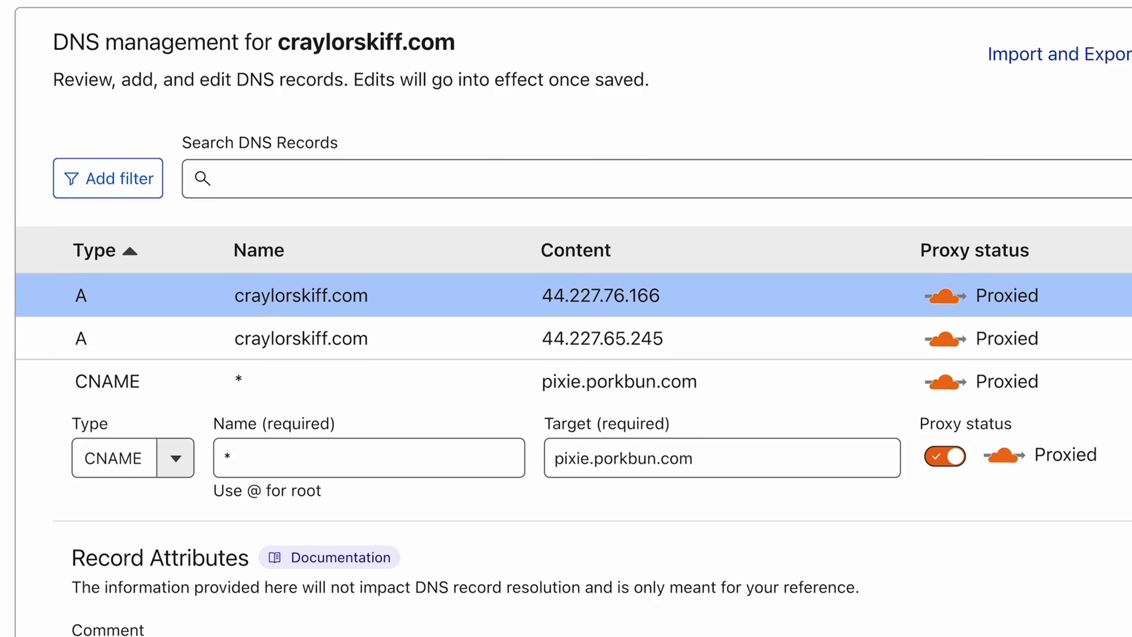
pyautogui.click(1047, 410)
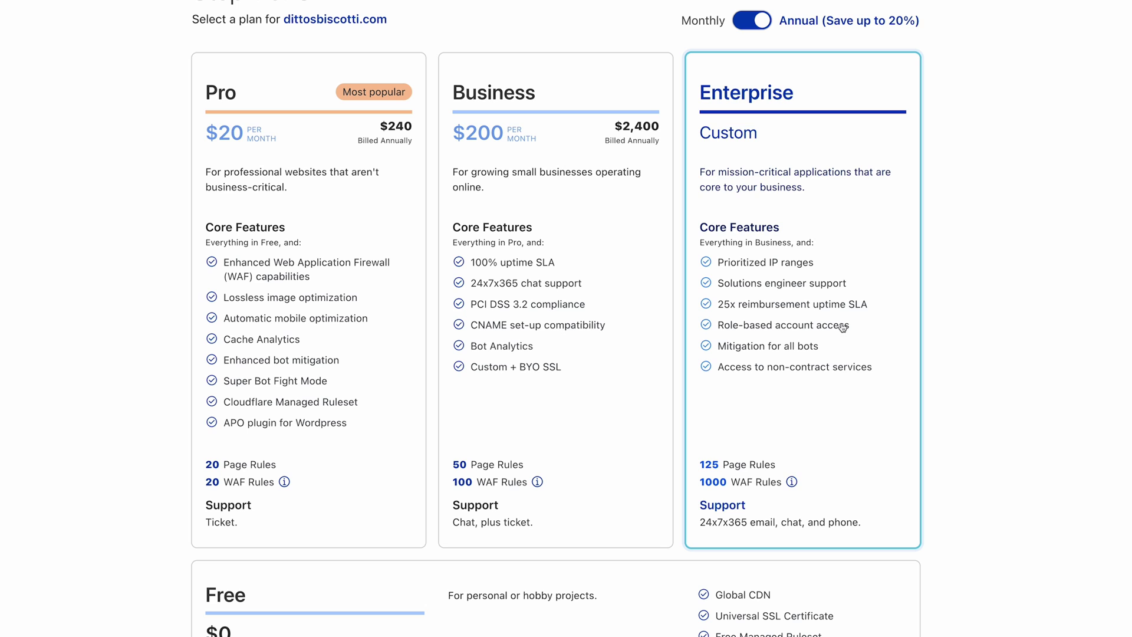
# Step: Choose the Free plan for the site
pyautogui.scroll(-5, 838, 323)
pyautogui.click(487, 605)
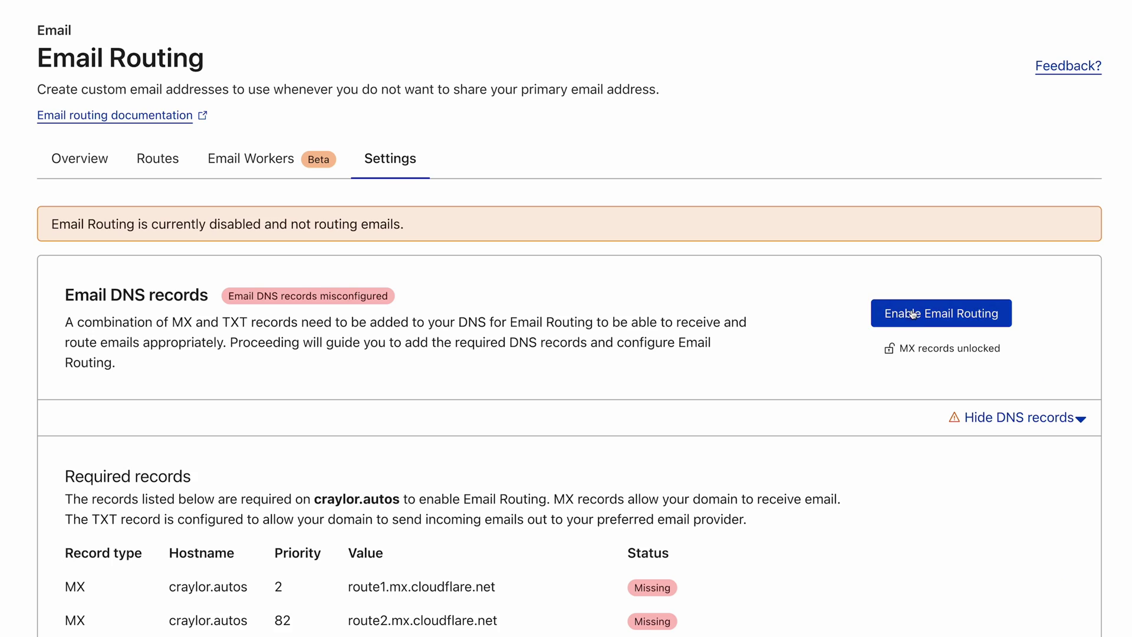
# Step: Enable Email Routing with its records and fill in the destination e-mail address
pyautogui.click(919, 313)
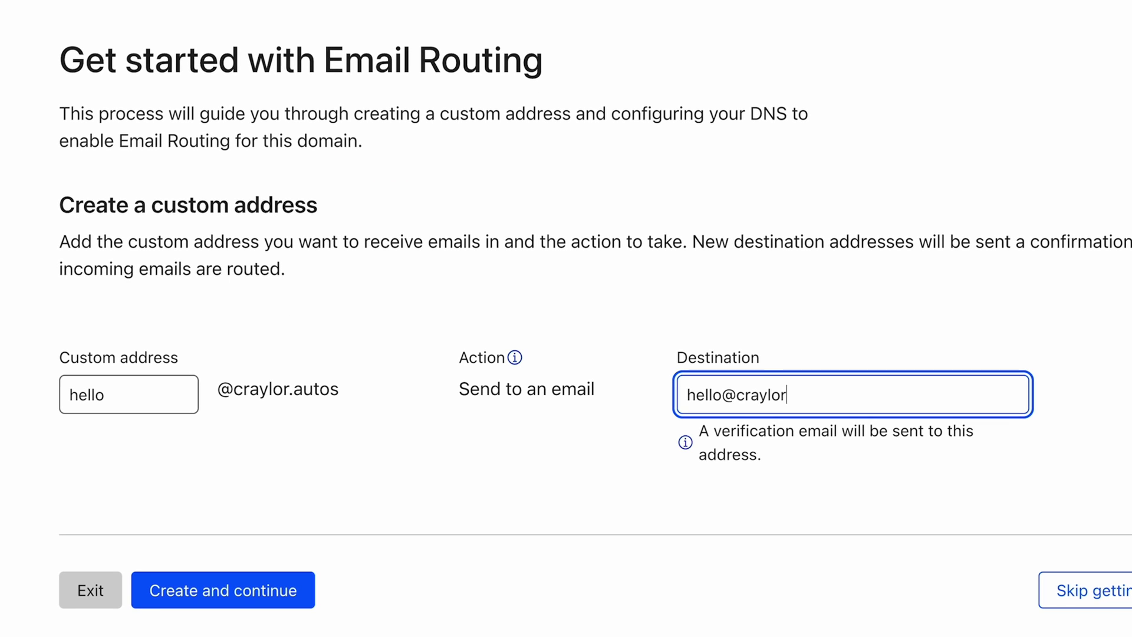
pyautogui.write('autos.com')
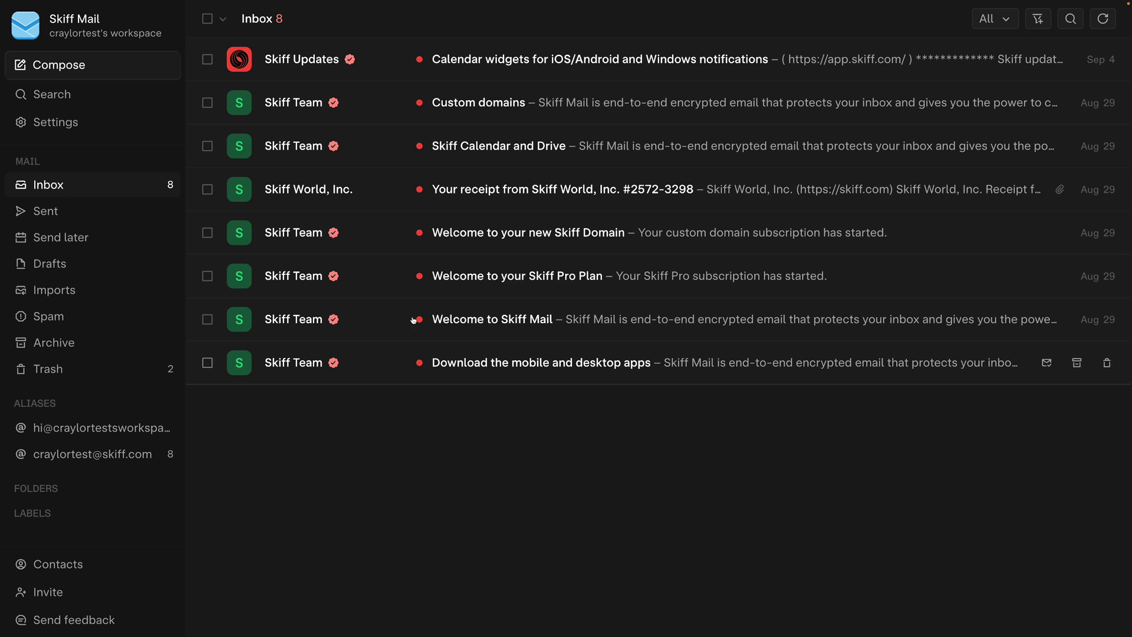
# Step: Open the Calendar widgets email in Skiff Mail and read through it
pyautogui.click(389, 79)
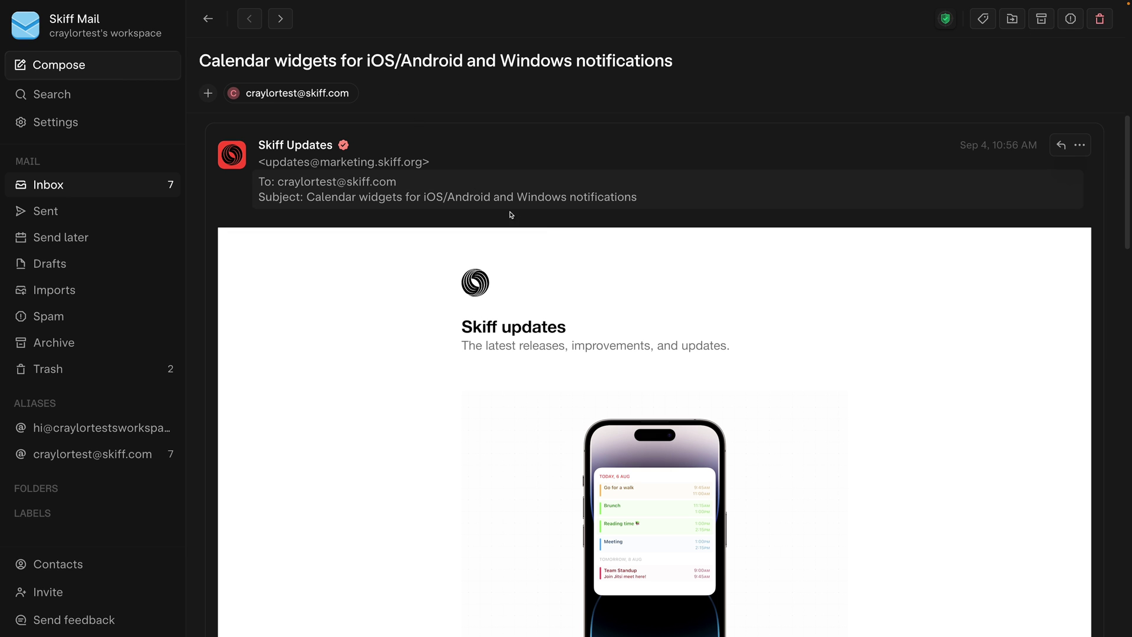
pyautogui.scroll(-5, 760, 374)
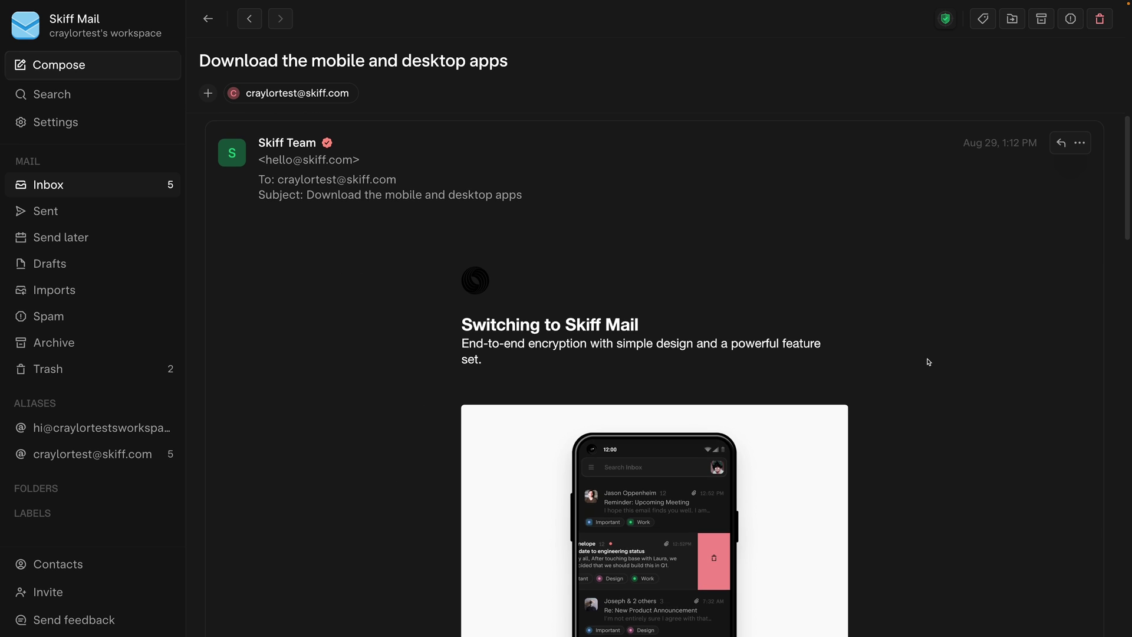
pyautogui.scroll(-15, 927, 359)
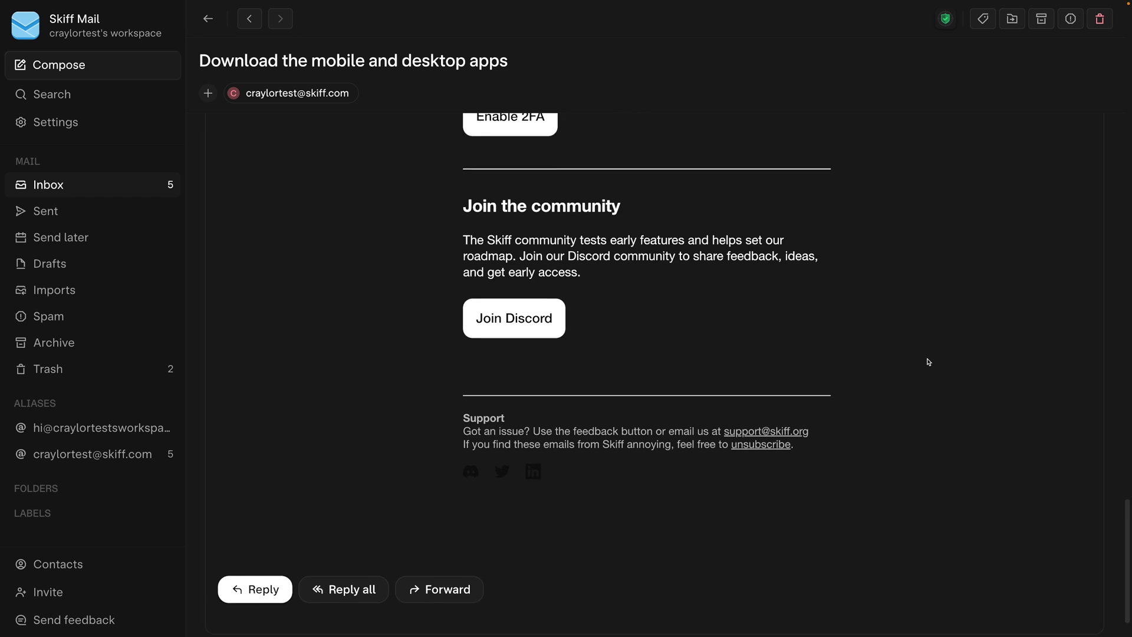
pyautogui.scroll(-1, 873, 389)
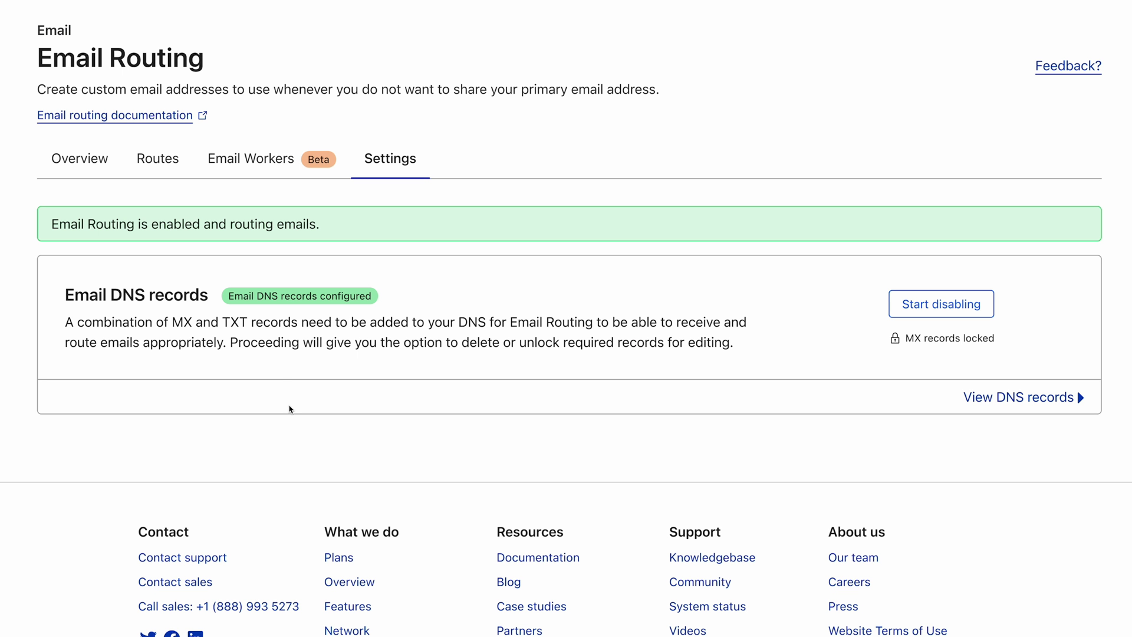
# Step: Show the Email Routing routes, with the hello custom address pending verification
pyautogui.click(168, 174)
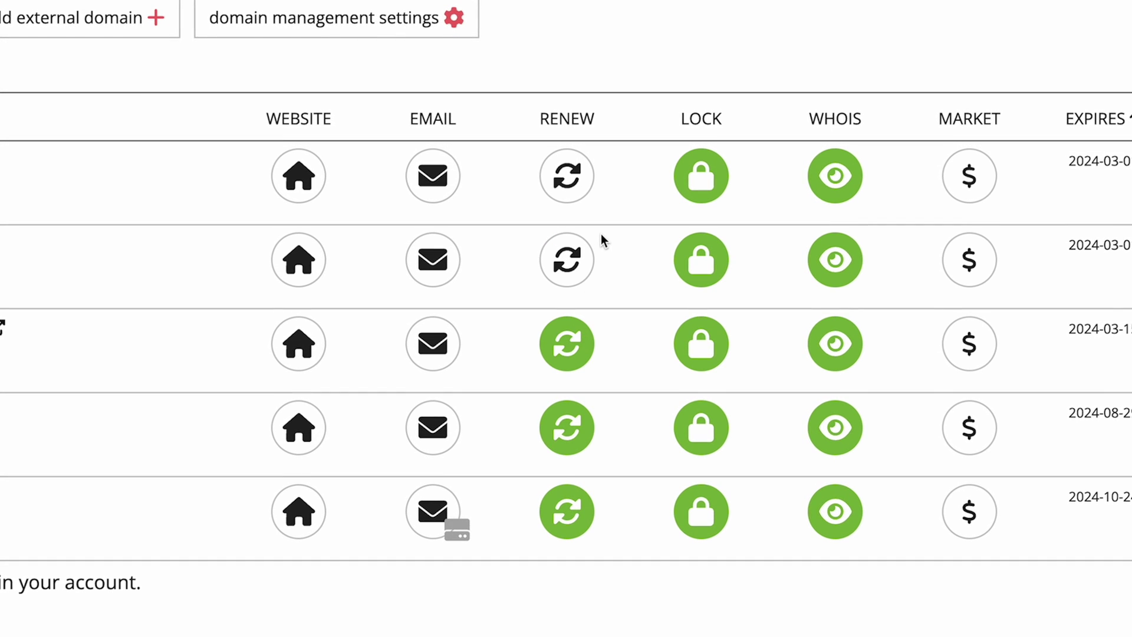
# Step: Disable auto-renew on craylorhosting.xyz from its Renew options
pyautogui.click(570, 356)
pyautogui.click(589, 403)
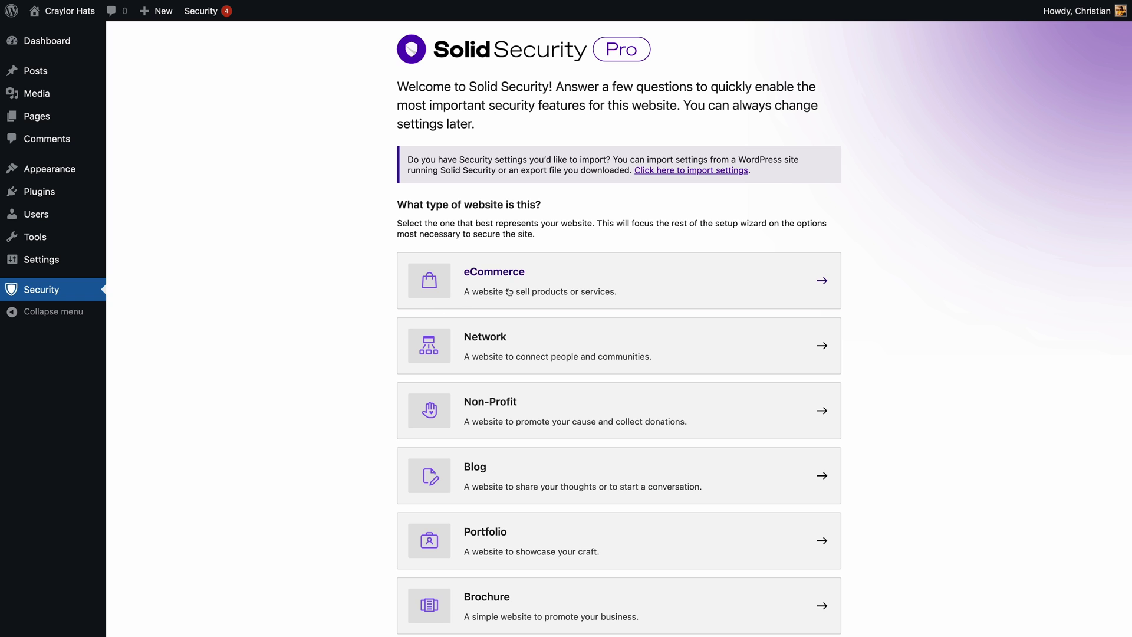
# Step: Choose eCommerce as the website type in the Solid Security setup wizard
pyautogui.click(509, 291)
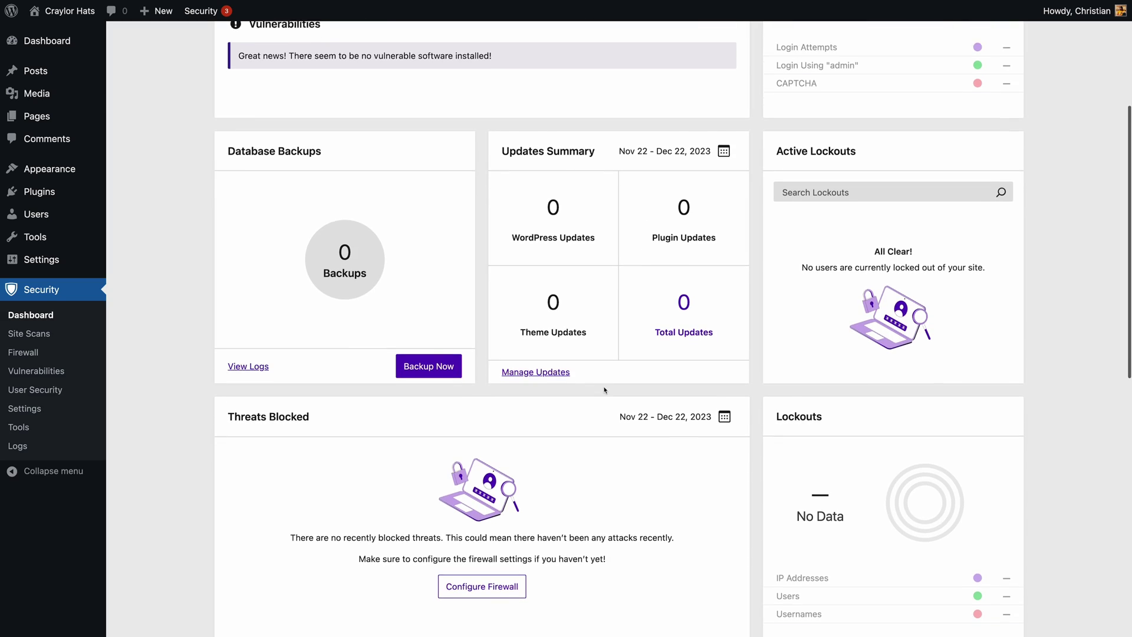